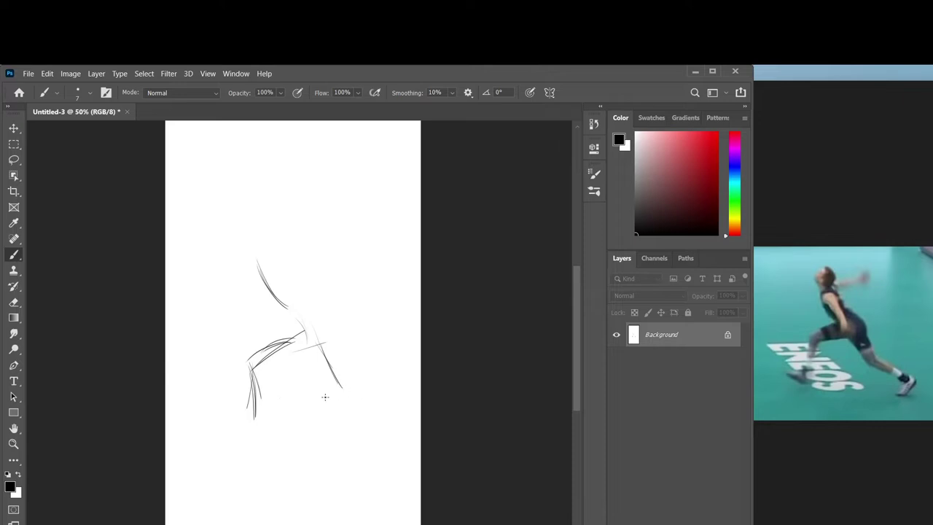
# - Sketch the runner's rear lower leg and foot with loose strokes, following the reference photo
pyautogui.moveTo(312, 386)
pyautogui.mouseDown()
pyautogui.moveTo(357, 363)
pyautogui.moveTo(345, 389)
pyautogui.moveTo(384, 414)
pyautogui.mouseUp()
pyautogui.moveTo(346, 388); pyautogui.dragTo(388, 418)
pyautogui.moveTo(397, 414); pyautogui.dragTo(378, 435)
pyautogui.moveTo(361, 434); pyautogui.dragTo(372, 439)
# - Rough in the runner's leaning torso, head and outstretched arm above the legs
pyautogui.moveTo(284, 305); pyautogui.dragTo(319, 344)
pyautogui.moveTo(290, 317); pyautogui.dragTo(300, 323)
pyautogui.moveTo(264, 288); pyautogui.dragTo(295, 321)
pyautogui.moveTo(257, 273); pyautogui.dragTo(269, 299)
pyautogui.moveTo(255, 271)
pyautogui.mouseDown()
pyautogui.moveTo(272, 273)
pyautogui.moveTo(277, 299)
pyautogui.mouseUp()
pyautogui.moveTo(303, 336)
pyautogui.mouseDown()
pyautogui.moveTo(268, 288)
pyautogui.moveTo(299, 310)
pyautogui.moveTo(245, 265)
pyautogui.moveTo(245, 246)
pyautogui.moveTo(266, 260)
pyautogui.moveTo(274, 252)
pyautogui.moveTo(255, 234)
pyautogui.moveTo(248, 250)
pyautogui.moveTo(312, 261)
pyautogui.moveTo(314, 270)
pyautogui.mouseUp()
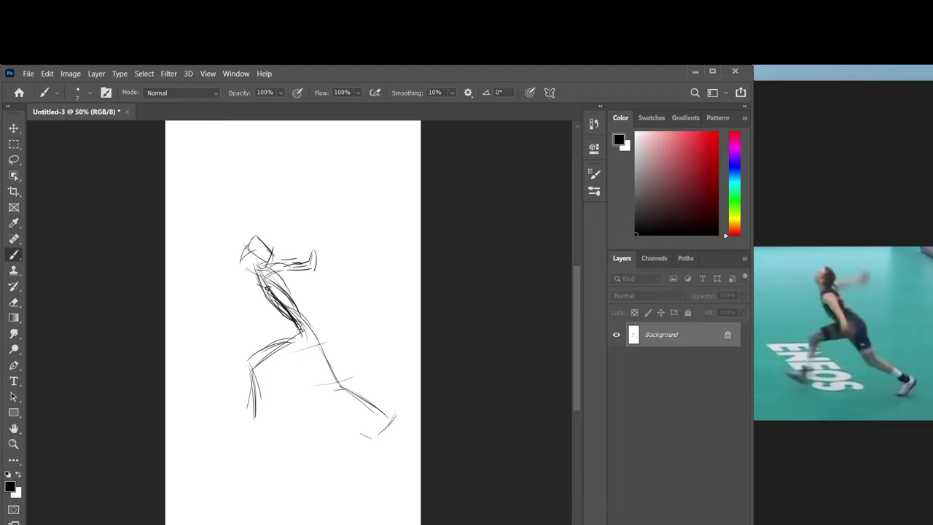
# - Flesh out both legs of the rough figure and draw their feet
pyautogui.moveTo(299, 328)
pyautogui.mouseDown()
pyautogui.moveTo(278, 363)
pyautogui.moveTo(313, 361)
pyautogui.moveTo(328, 377)
pyautogui.moveTo(339, 366)
pyautogui.moveTo(349, 385)
pyautogui.moveTo(387, 408)
pyautogui.moveTo(371, 397)
pyautogui.moveTo(382, 438)
pyautogui.moveTo(400, 417)
pyautogui.mouseUp()
pyautogui.moveTo(363, 442); pyautogui.dragTo(389, 436)
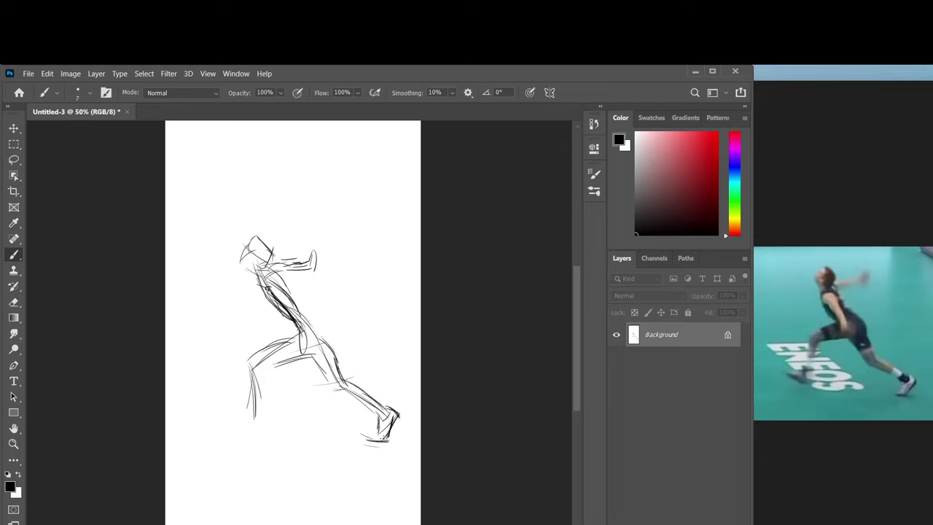
pyautogui.moveTo(256, 369)
pyautogui.mouseDown()
pyautogui.moveTo(296, 358)
pyautogui.moveTo(242, 378)
pyautogui.moveTo(256, 414)
pyautogui.mouseUp()
pyautogui.moveTo(256, 411)
pyautogui.mouseDown()
pyautogui.moveTo(261, 432)
pyautogui.moveTo(250, 433)
pyautogui.moveTo(262, 437)
pyautogui.moveTo(239, 418)
pyautogui.mouseUp()
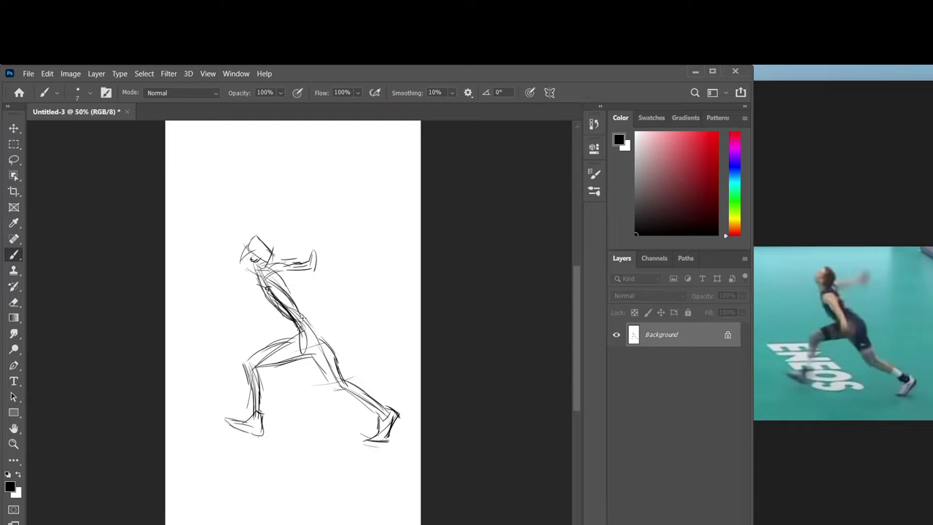
# - Refine the rough figure's hip, back, face and outstretched arm with darker strokes
pyautogui.moveTo(302, 311)
pyautogui.mouseDown()
pyautogui.moveTo(330, 344)
pyautogui.moveTo(319, 355)
pyautogui.mouseUp()
pyautogui.moveTo(292, 328)
pyautogui.mouseDown()
pyautogui.moveTo(296, 334)
pyautogui.moveTo(241, 254)
pyautogui.mouseUp()
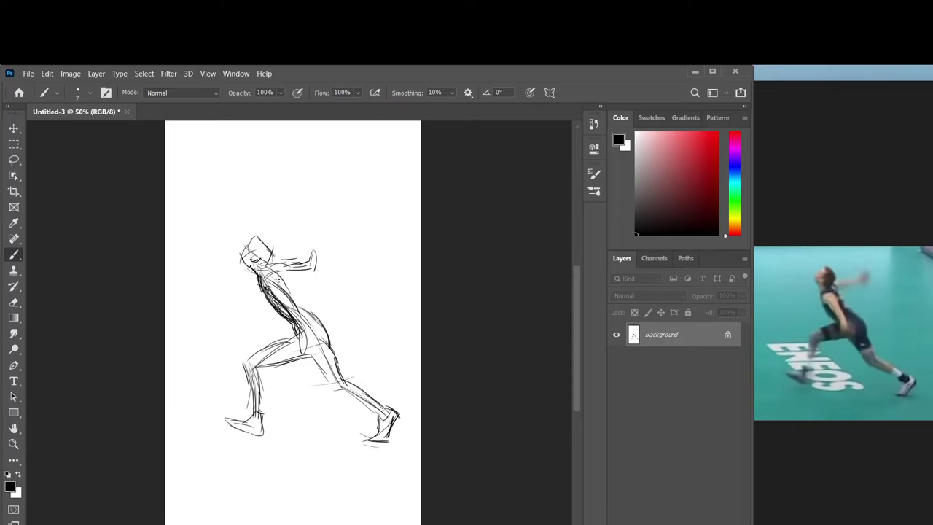
pyautogui.moveTo(281, 277)
pyautogui.mouseDown()
pyautogui.moveTo(300, 311)
pyautogui.moveTo(272, 268)
pyautogui.moveTo(296, 260)
pyautogui.mouseUp()
# - Add a new layer, then convert the Background to a regular layer and set its opacity to 74%
pyautogui.click(745, 259)
pyautogui.click(808, 149)
pyautogui.press('Return')
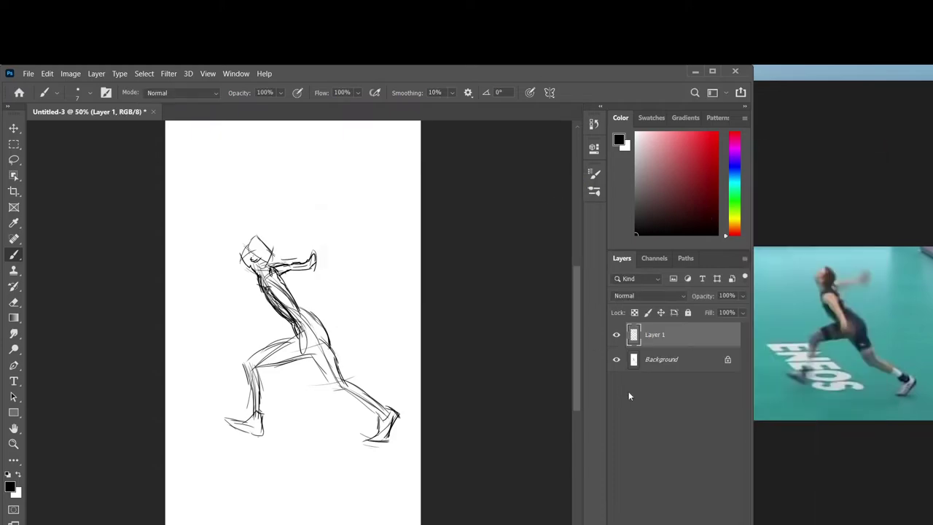
pyautogui.doubleClick(676, 362)
pyautogui.press('Return')
pyautogui.click(743, 296)
pyautogui.moveTo(738, 311); pyautogui.dragTo(727, 312)
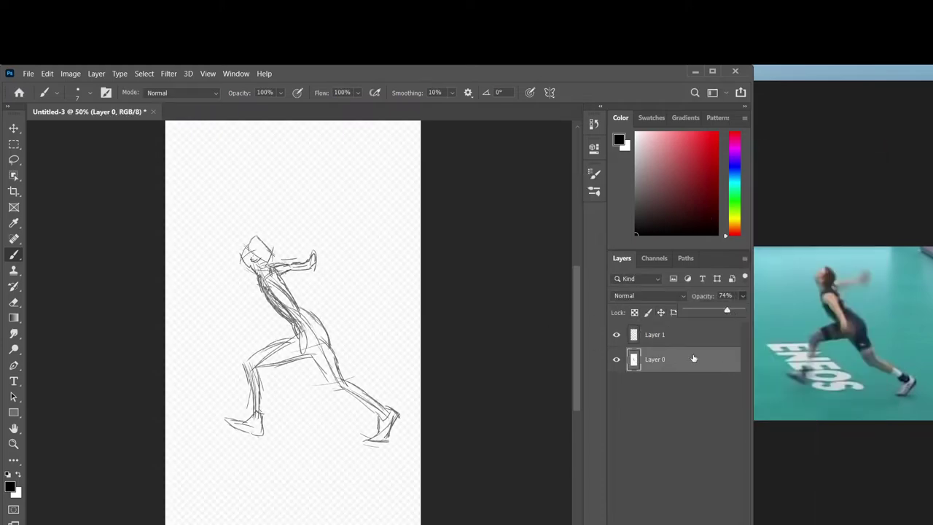
# - Add another new layer beneath the rough sketch and fill the whole canvas on it with white at 100% opacity
pyautogui.rightClick(689, 362)
pyautogui.rightClick(684, 362)
pyautogui.press('Escape')
pyautogui.click(744, 258)
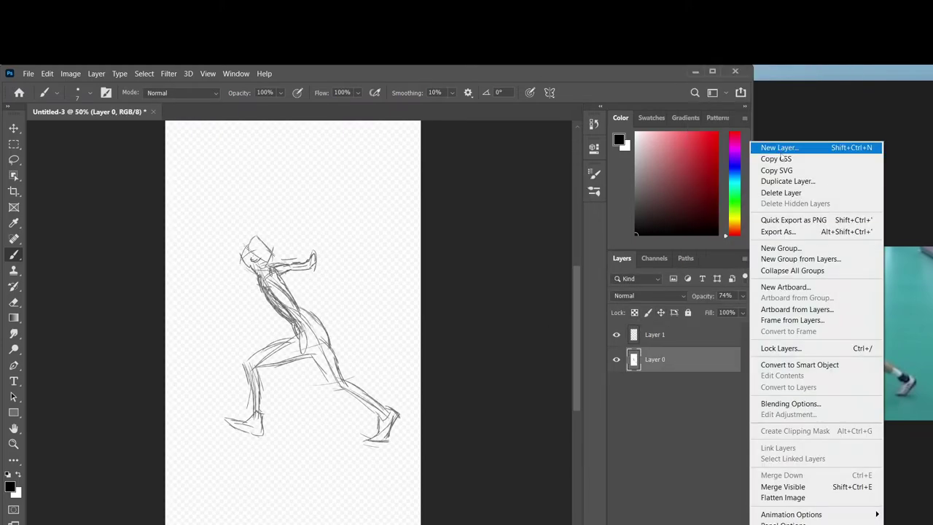
pyautogui.click(807, 148)
pyautogui.click(143, 73)
pyautogui.click(149, 87)
pyautogui.click(48, 73)
pyautogui.click(73, 253)
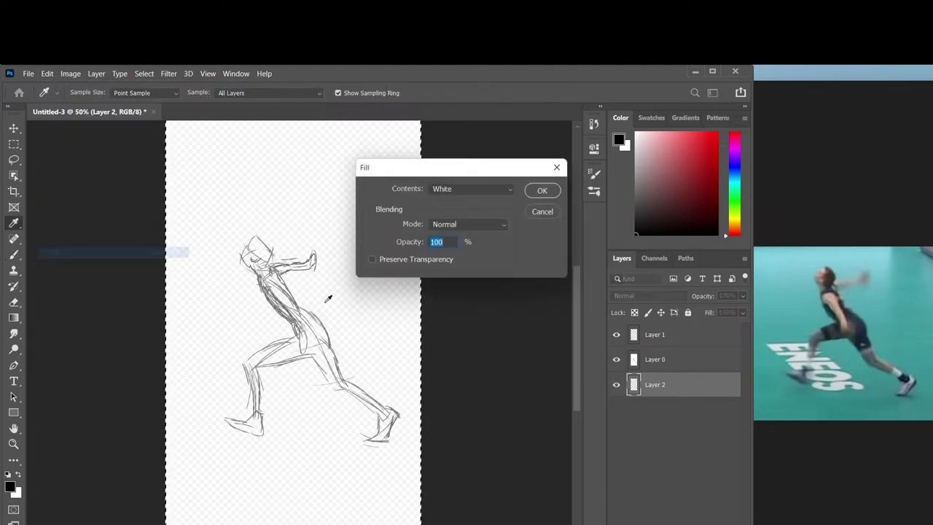
pyautogui.click(542, 190)
# - Fade the rough sketch on Layer 0 to about 51% opacity and make Layer 1 active
pyautogui.click(662, 337)
pyautogui.click(686, 359)
pyautogui.moveTo(742, 295); pyautogui.dragTo(712, 311)
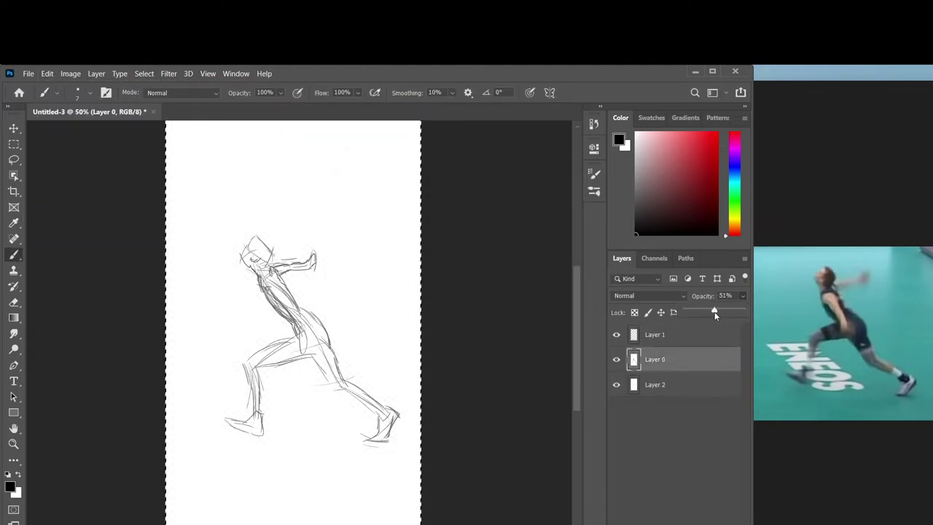
pyautogui.click(673, 340)
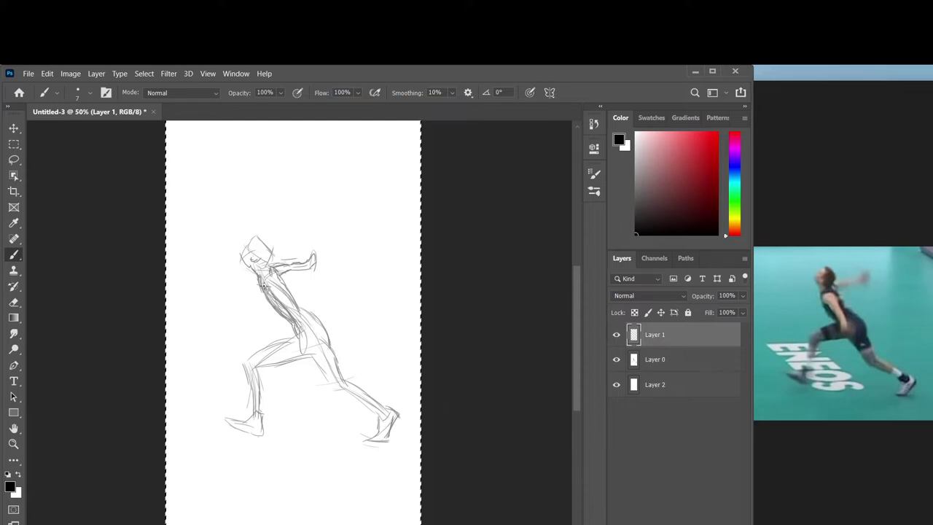
# - Ink the torso, near arm, back and rear thigh over the faded sketch on Layer 1
pyautogui.moveTo(261, 280)
pyautogui.mouseDown()
pyautogui.moveTo(277, 282)
pyautogui.moveTo(287, 313)
pyautogui.mouseUp()
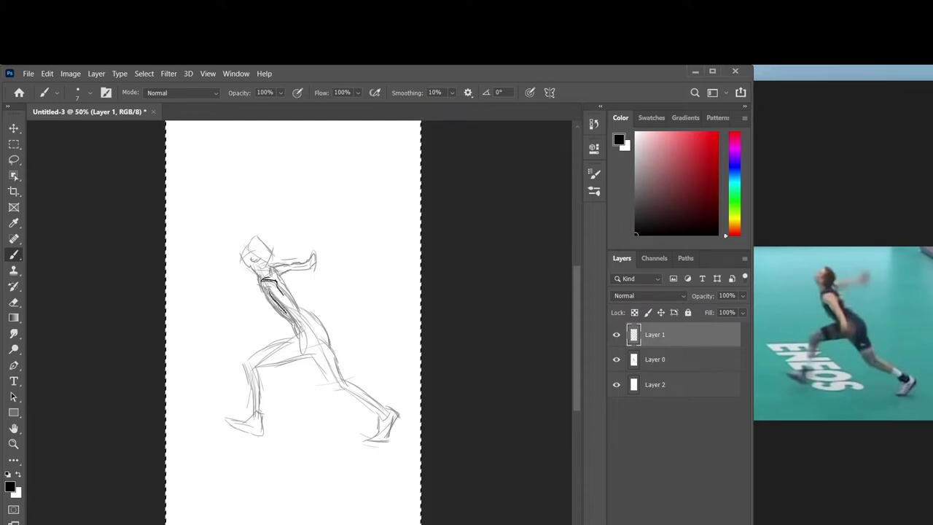
pyautogui.moveTo(262, 282)
pyautogui.mouseDown()
pyautogui.moveTo(284, 295)
pyautogui.moveTo(303, 341)
pyautogui.mouseUp()
pyautogui.moveTo(277, 269); pyautogui.dragTo(257, 281)
pyautogui.moveTo(272, 263)
pyautogui.mouseDown()
pyautogui.moveTo(295, 291)
pyautogui.moveTo(272, 315)
pyautogui.moveTo(284, 320)
pyautogui.moveTo(305, 304)
pyautogui.moveTo(337, 378)
pyautogui.moveTo(312, 356)
pyautogui.moveTo(293, 360)
pyautogui.moveTo(314, 358)
pyautogui.moveTo(341, 396)
pyautogui.mouseUp()
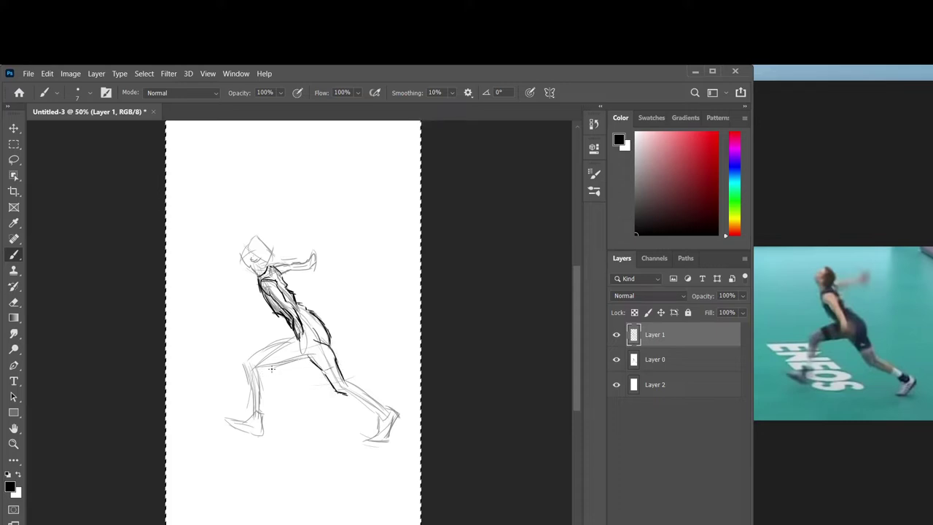
# - Ink the front leg's thigh, knee, shin and foot on Layer 1
pyautogui.moveTo(271, 369)
pyautogui.mouseDown()
pyautogui.moveTo(301, 355)
pyautogui.moveTo(261, 352)
pyautogui.moveTo(285, 348)
pyautogui.moveTo(287, 330)
pyautogui.moveTo(277, 336)
pyautogui.moveTo(290, 328)
pyautogui.moveTo(271, 370)
pyautogui.moveTo(263, 349)
pyautogui.moveTo(244, 364)
pyautogui.moveTo(261, 391)
pyautogui.mouseUp()
pyautogui.press('e')
pyautogui.press('b')
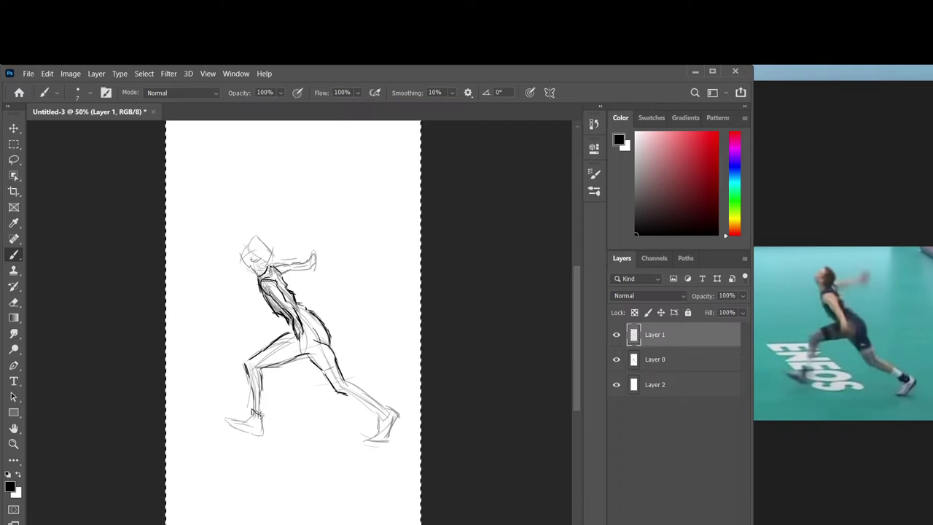
pyautogui.moveTo(229, 418)
pyautogui.mouseDown()
pyautogui.moveTo(257, 443)
pyautogui.moveTo(265, 438)
pyautogui.moveTo(252, 418)
pyautogui.moveTo(237, 429)
pyautogui.mouseUp()
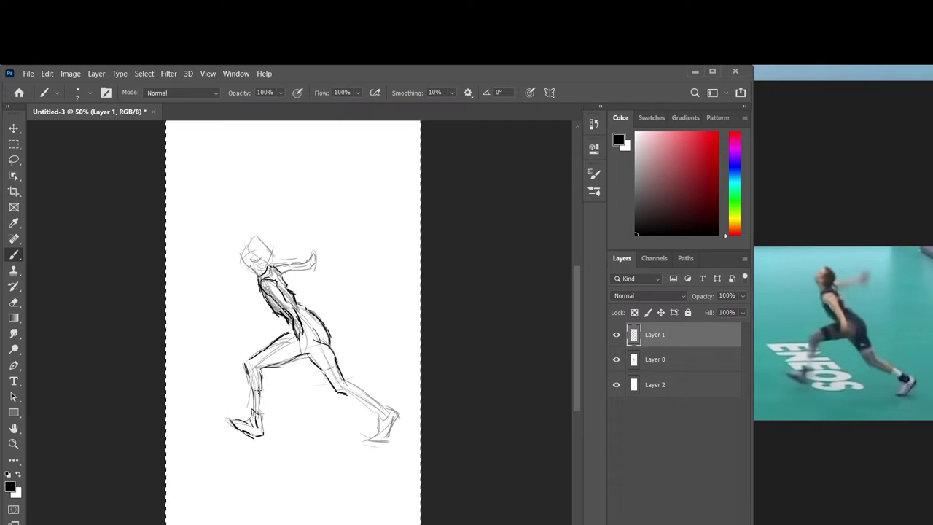
pyautogui.moveTo(246, 368); pyautogui.dragTo(267, 345)
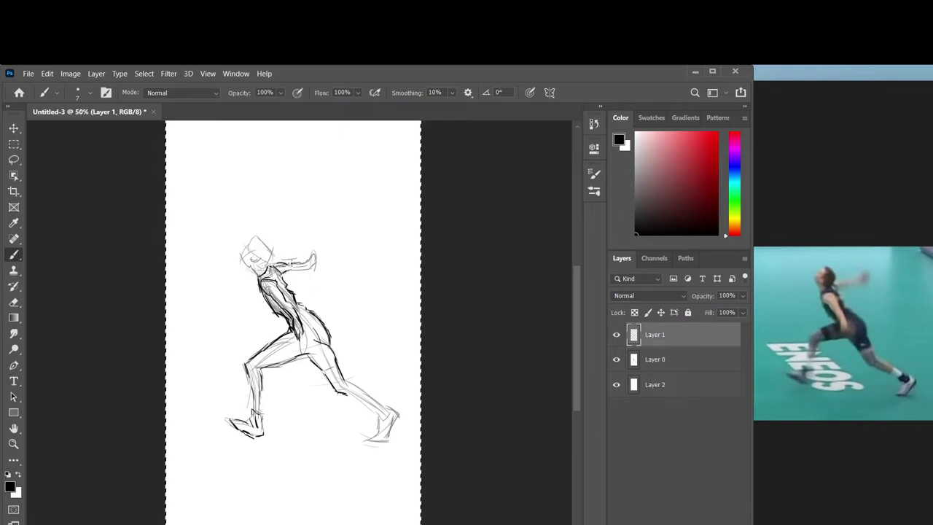
# - Ink the outstretched arm and hand, and outline the head with its facial features
pyautogui.moveTo(298, 273); pyautogui.dragTo(314, 259)
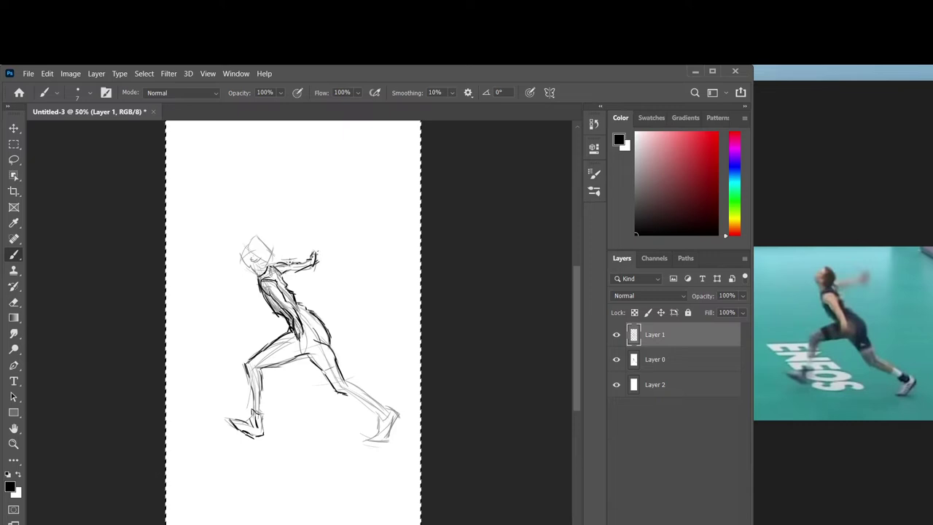
pyautogui.moveTo(255, 266); pyautogui.dragTo(242, 253)
pyautogui.moveTo(268, 264)
pyautogui.mouseDown()
pyautogui.moveTo(274, 245)
pyautogui.moveTo(269, 253)
pyautogui.mouseUp()
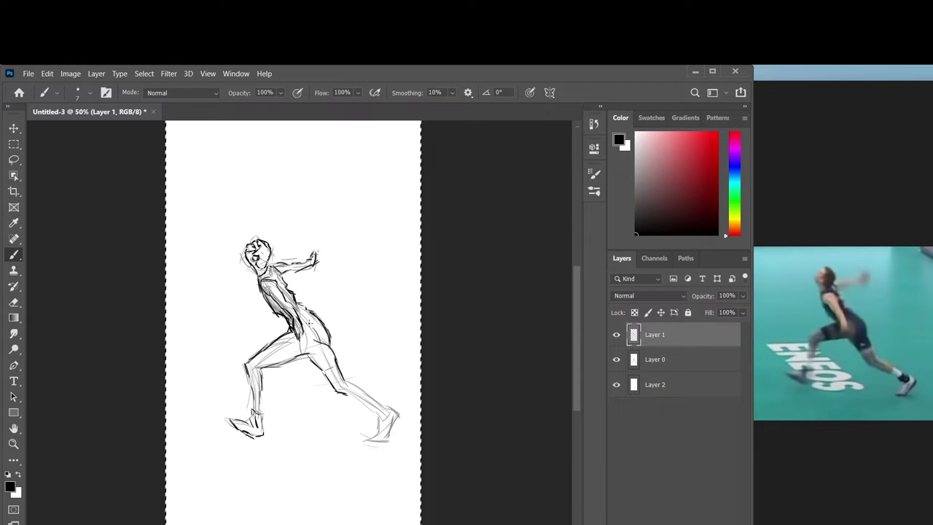
# - Ink the hip, jaw, rear lower leg and shoe, and add the hem of the shorts
pyautogui.moveTo(297, 316); pyautogui.dragTo(332, 335)
pyautogui.moveTo(247, 261); pyautogui.dragTo(258, 271)
pyautogui.moveTo(346, 394)
pyautogui.mouseDown()
pyautogui.moveTo(389, 403)
pyautogui.moveTo(387, 435)
pyautogui.moveTo(366, 443)
pyautogui.mouseUp()
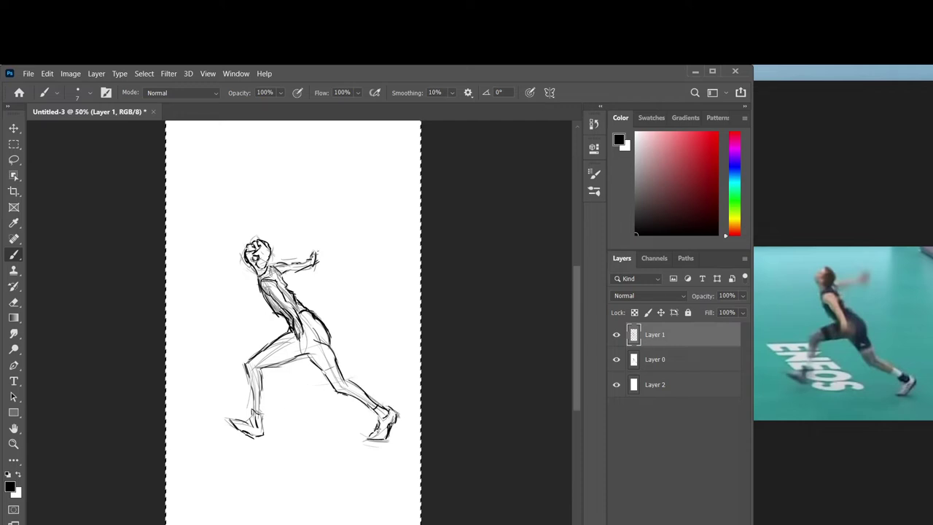
pyautogui.moveTo(312, 347); pyautogui.dragTo(328, 353)
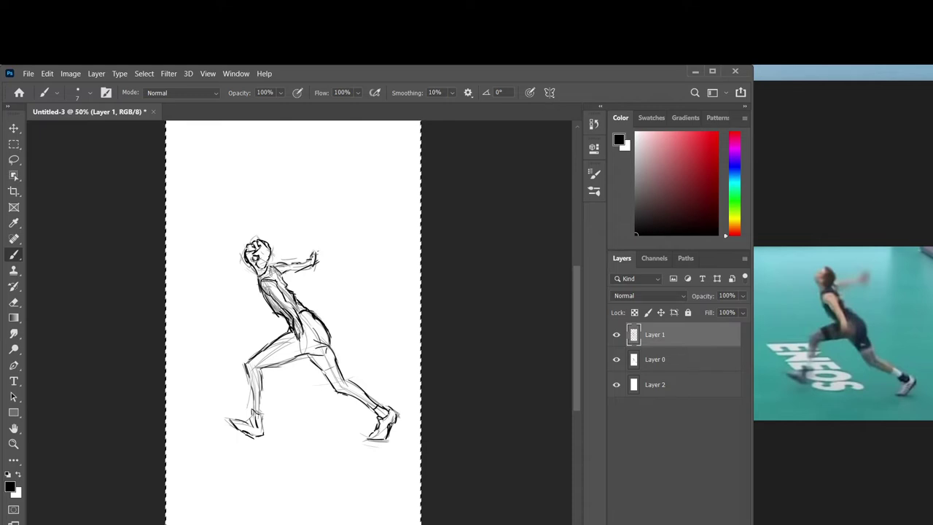
# - Hide the rough sketch on Layer 0 and erase stray ink strokes around the face
pyautogui.click(616, 359)
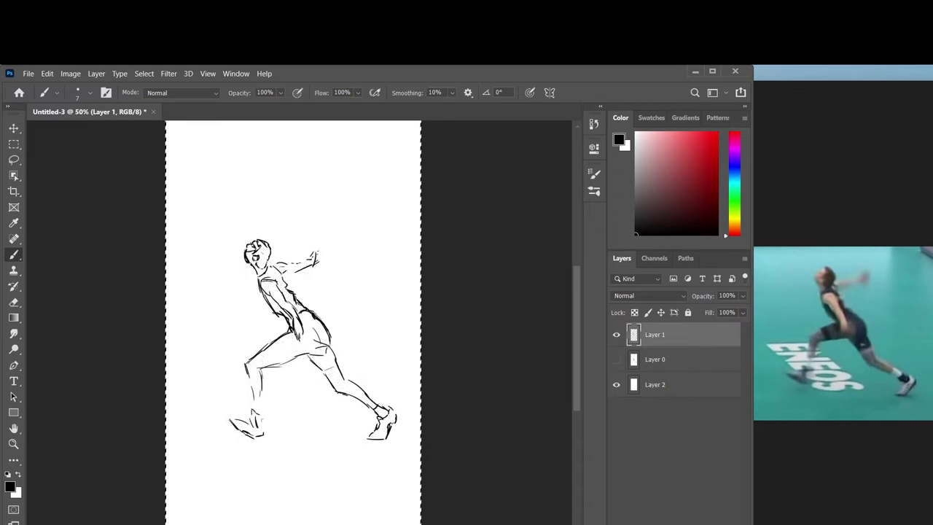
pyautogui.click(14, 444)
pyautogui.moveTo(232, 202); pyautogui.dragTo(306, 204)
pyautogui.click(14, 302)
pyautogui.moveTo(289, 363)
pyautogui.mouseDown()
pyautogui.moveTo(275, 346)
pyautogui.moveTo(294, 321)
pyautogui.moveTo(273, 341)
pyautogui.moveTo(286, 386)
pyautogui.mouseUp()
pyautogui.press('b')
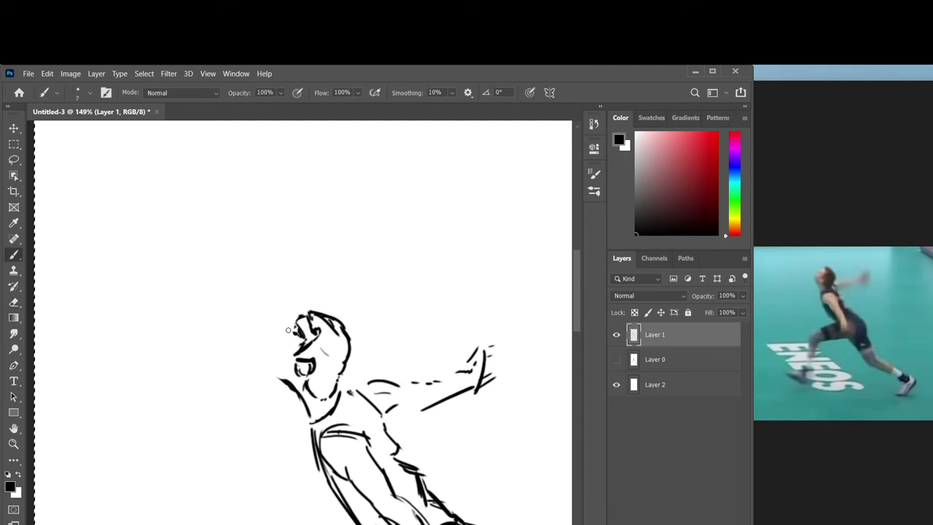
# - Redraw the face contour, front of the neck and shirt collar, erasing excess strokes near the shoulder
pyautogui.moveTo(288, 330)
pyautogui.mouseDown()
pyautogui.moveTo(275, 329)
pyautogui.moveTo(271, 370)
pyautogui.moveTo(310, 421)
pyautogui.moveTo(331, 408)
pyautogui.moveTo(324, 417)
pyautogui.mouseUp()
pyautogui.moveTo(308, 415); pyautogui.dragTo(308, 429)
pyautogui.moveTo(316, 433)
pyautogui.mouseDown()
pyautogui.moveTo(348, 422)
pyautogui.moveTo(325, 436)
pyautogui.moveTo(350, 436)
pyautogui.moveTo(320, 447)
pyautogui.mouseUp()
pyautogui.press('e')
pyautogui.moveTo(351, 434); pyautogui.dragTo(356, 436)
pyautogui.press('b')
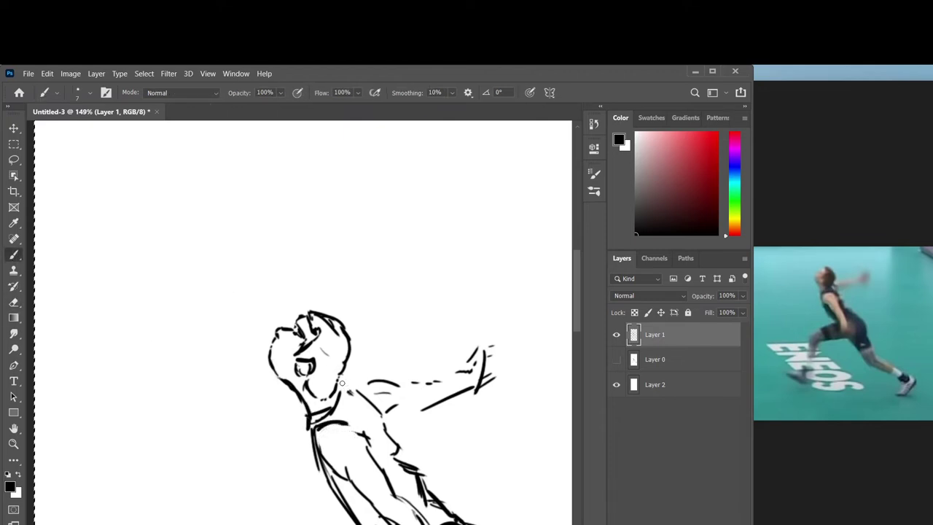
# - Rework the shoulder beside the neck, erasing the upper-arm lines and thickening the neck line
pyautogui.moveTo(341, 382); pyautogui.dragTo(365, 386)
pyautogui.moveTo(345, 392); pyautogui.dragTo(369, 401)
pyautogui.press('e')
pyautogui.moveTo(369, 380)
pyautogui.mouseDown()
pyautogui.moveTo(400, 387)
pyautogui.moveTo(367, 399)
pyautogui.mouseUp()
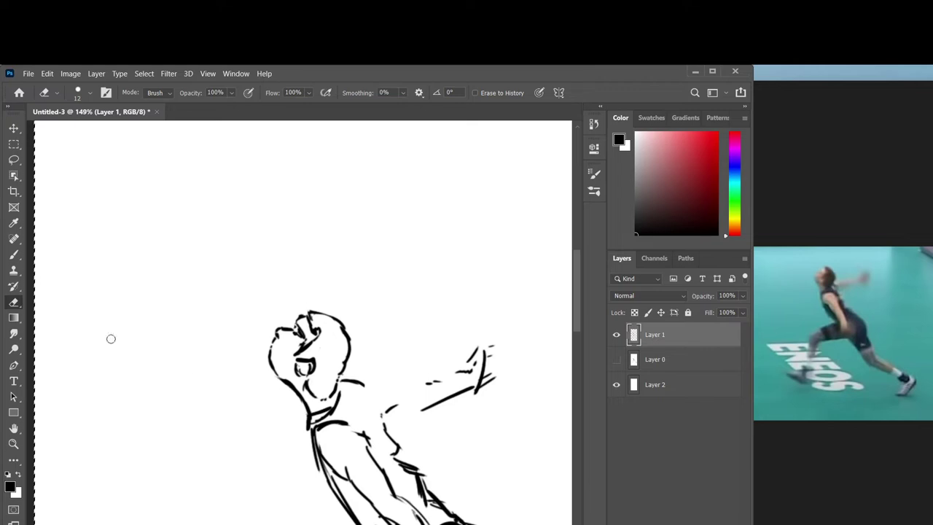
pyautogui.press('b')
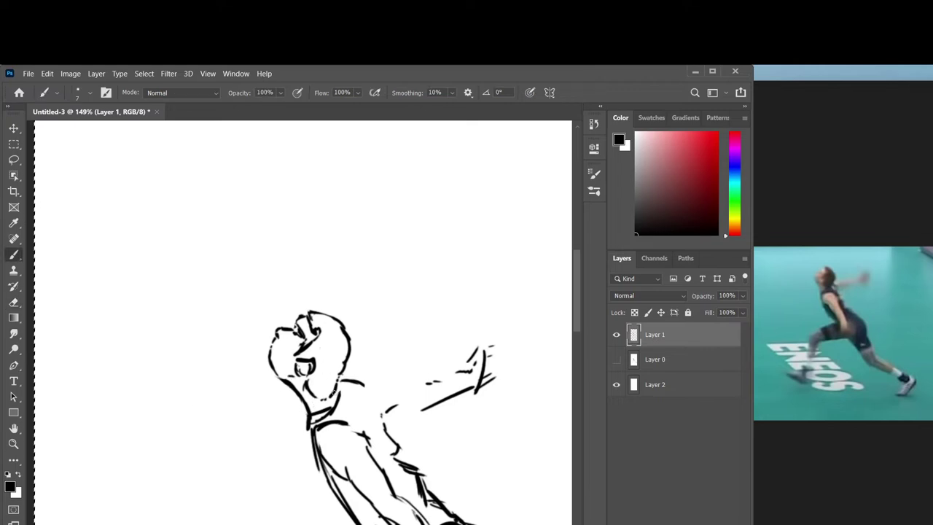
pyautogui.moveTo(337, 392)
pyautogui.mouseDown()
pyautogui.moveTo(310, 418)
pyautogui.moveTo(336, 420)
pyautogui.mouseUp()
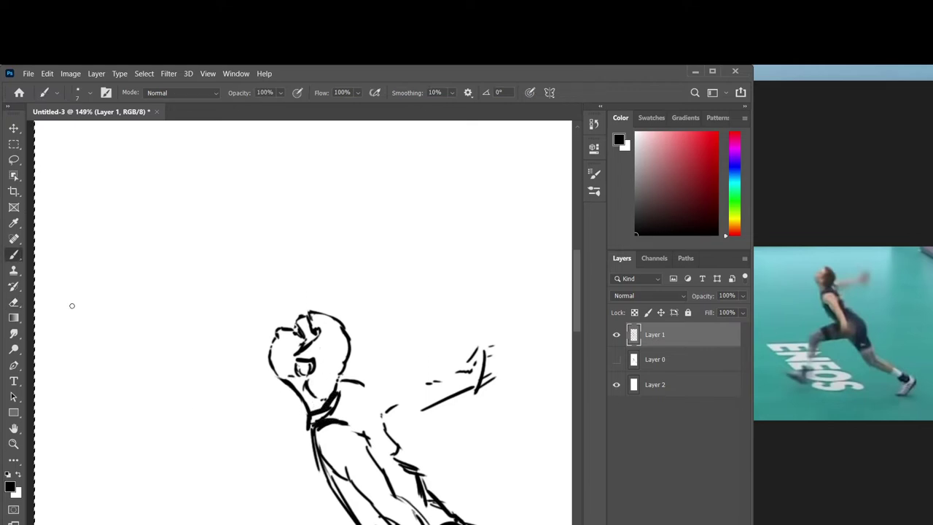
# - Erase the armhole lines, then redraw the near shoulder details and thicken the chest contour
pyautogui.press('e')
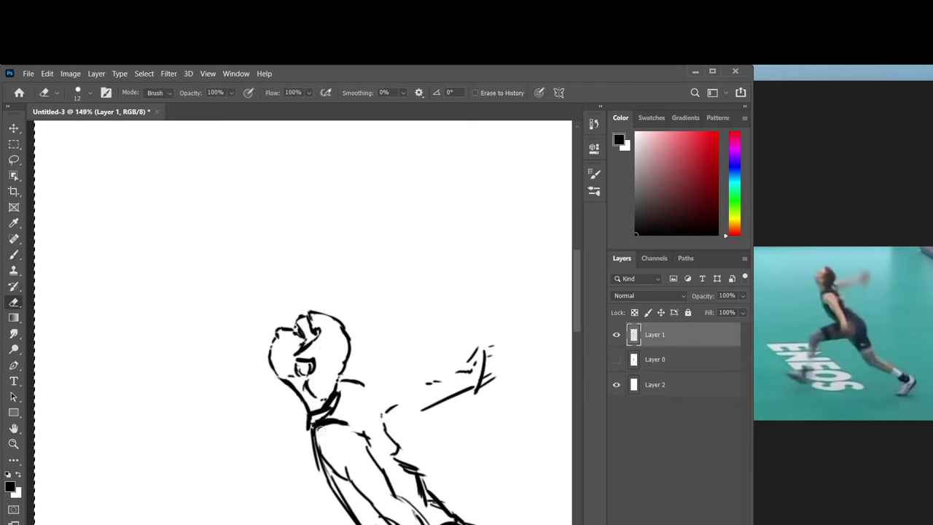
pyautogui.click(15, 256)
pyautogui.moveTo(323, 466)
pyautogui.mouseDown()
pyautogui.moveTo(344, 475)
pyautogui.moveTo(347, 460)
pyautogui.moveTo(361, 479)
pyautogui.mouseUp()
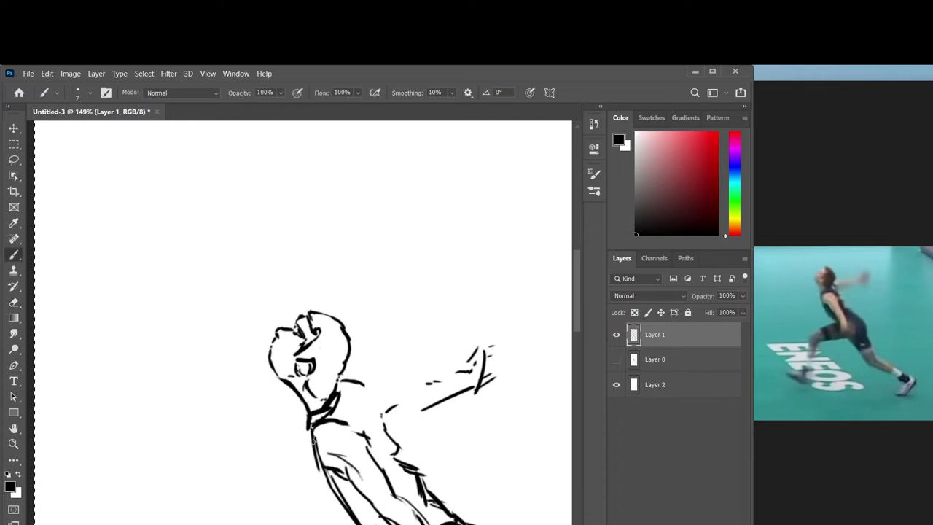
pyautogui.moveTo(311, 426)
pyautogui.mouseDown()
pyautogui.moveTo(321, 474)
pyautogui.moveTo(354, 524)
pyautogui.mouseUp()
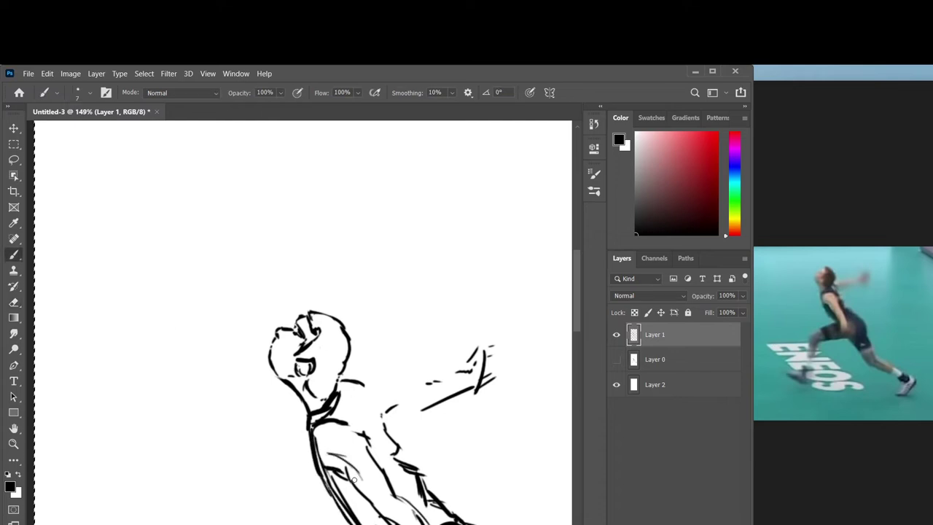
# - Redraw the upper back contour and erase the outstretched arm and the rough lines behind the shoulder
pyautogui.moveTo(400, 457)
pyautogui.mouseDown()
pyautogui.moveTo(408, 490)
pyautogui.moveTo(386, 407)
pyautogui.moveTo(489, 357)
pyautogui.moveTo(461, 394)
pyautogui.mouseUp()
pyautogui.press('e')
pyautogui.moveTo(365, 382)
pyautogui.mouseDown()
pyautogui.moveTo(337, 388)
pyautogui.moveTo(422, 490)
pyautogui.mouseUp()
pyautogui.press('b')
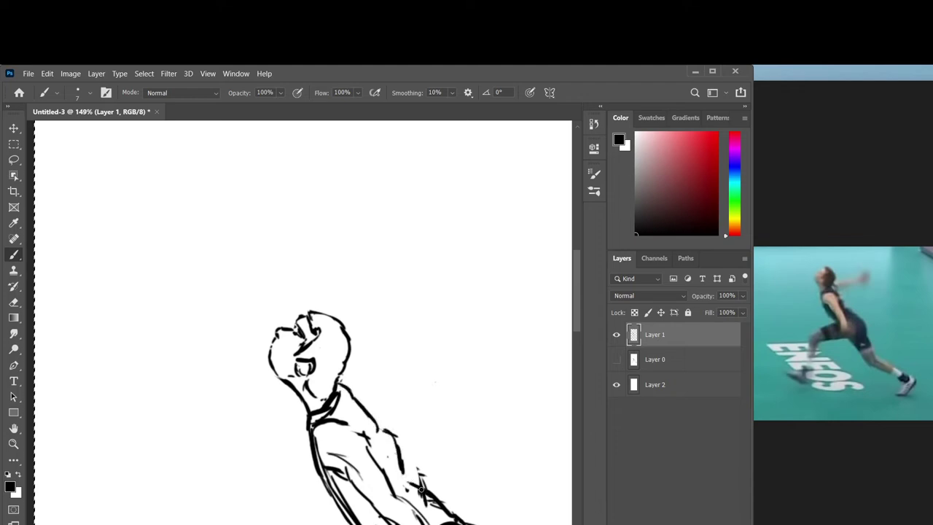
# - Clear the selection, lasso the head and upper torso, and cut and paste them onto a new layer
pyautogui.moveTo(575, 316); pyautogui.dragTo(575, 338)
pyautogui.click(14, 160)
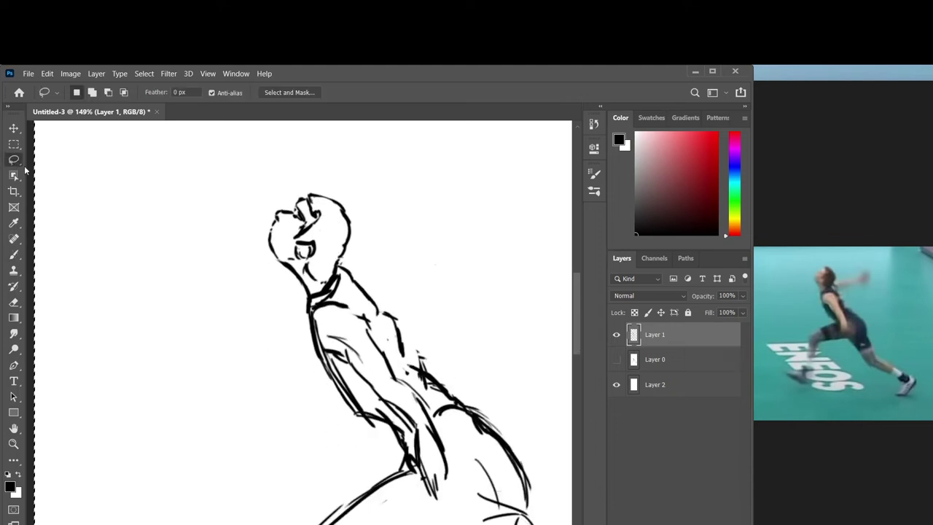
pyautogui.click(143, 73)
pyautogui.click(152, 94)
pyautogui.moveTo(280, 308)
pyautogui.mouseDown()
pyautogui.moveTo(408, 325)
pyautogui.moveTo(332, 332)
pyautogui.moveTo(282, 309)
pyautogui.mouseUp()
pyautogui.click(48, 73)
pyautogui.click(79, 138)
pyautogui.click(47, 74)
pyautogui.click(75, 172)
# - Move the pasted head and upper torso to line up with the body, showing Layer 0 temporarily as a guide
pyautogui.press('v')
pyautogui.moveTo(313, 251)
pyautogui.mouseDown()
pyautogui.moveTo(357, 280)
pyautogui.moveTo(330, 271)
pyautogui.mouseUp()
pyautogui.click(616, 384)
pyautogui.moveTo(366, 302)
pyautogui.mouseDown()
pyautogui.moveTo(356, 290)
pyautogui.moveTo(360, 296)
pyautogui.mouseUp()
pyautogui.click(616, 384)
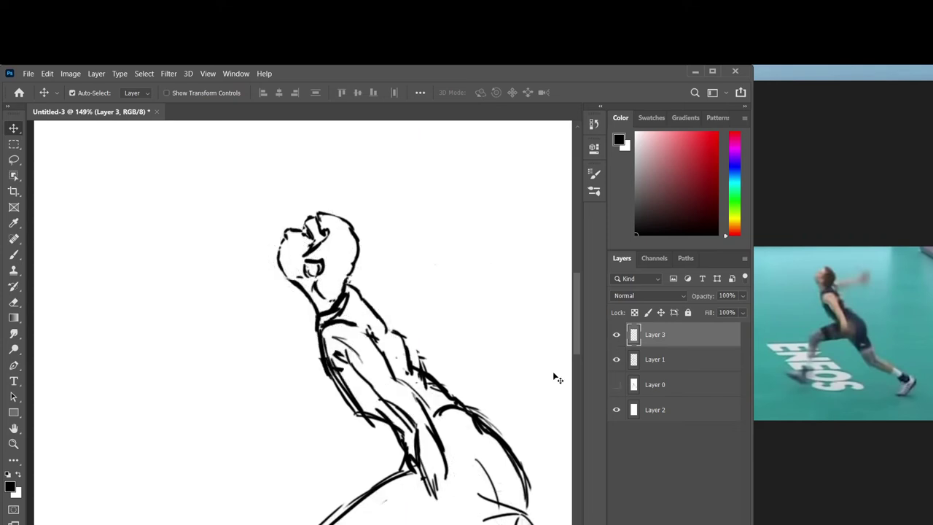
# - Merge Layer 3 down into Layer 1 and erase the stray strokes inside the shoulder
pyautogui.press('e')
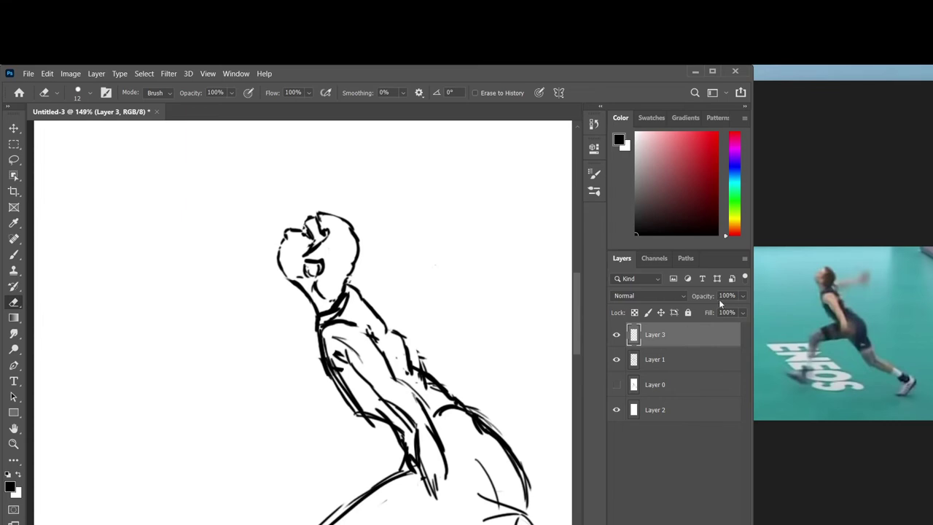
pyautogui.click(744, 258)
pyautogui.click(795, 476)
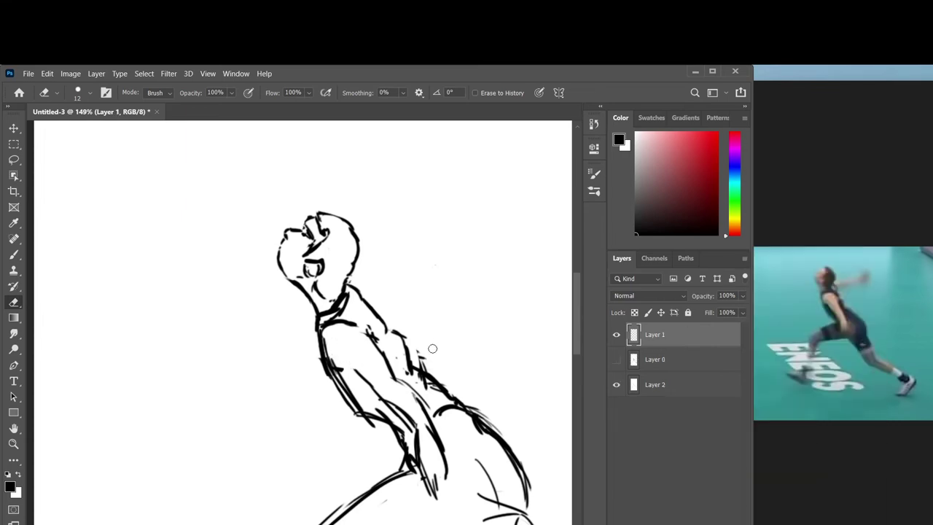
# - Lasso the near arm hanging beside the torso, then cut and paste it onto a new layer
pyautogui.press('l')
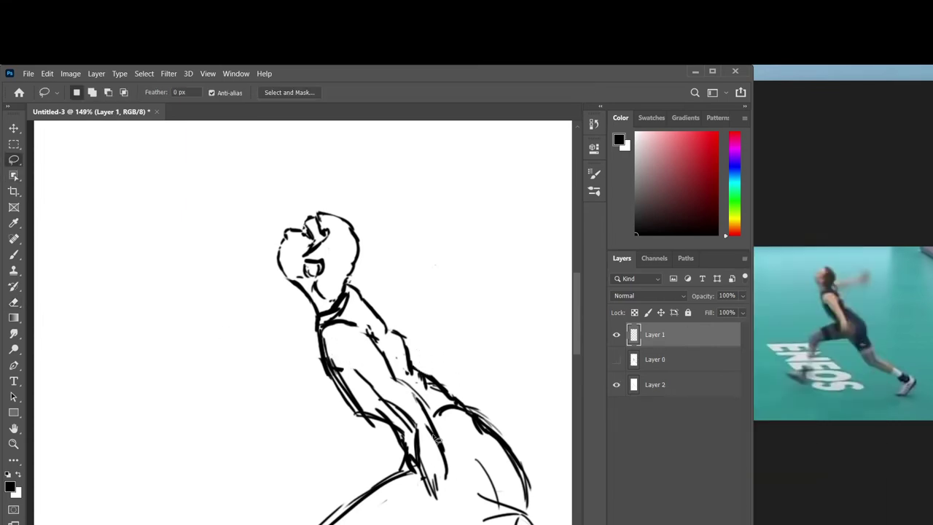
pyautogui.moveTo(412, 431)
pyautogui.mouseDown()
pyautogui.moveTo(421, 502)
pyautogui.moveTo(409, 438)
pyautogui.mouseUp()
pyautogui.click(46, 74)
pyautogui.click(58, 141)
pyautogui.click(46, 73)
pyautogui.click(62, 176)
# - Move the pasted arm back beside the hip, slightly lower than before, and merge Layer 3 down into Layer 1
pyautogui.press('v')
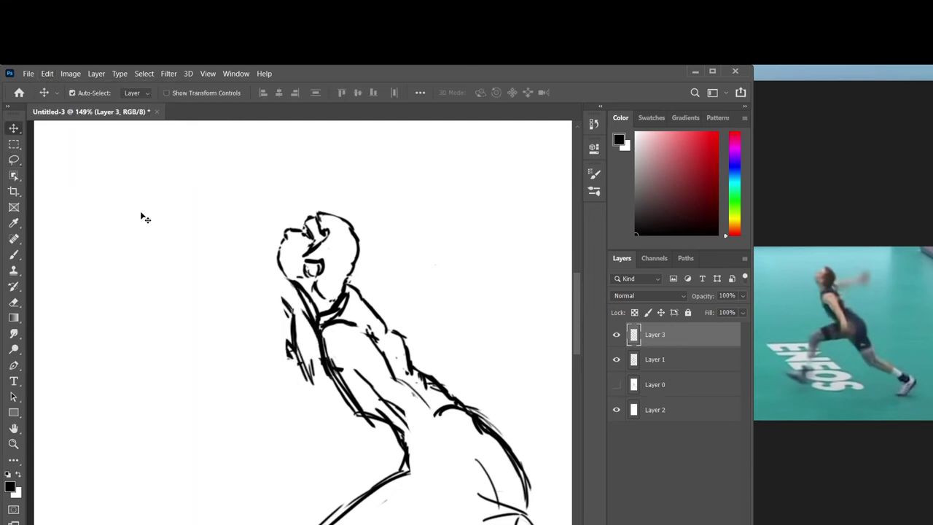
pyautogui.click(305, 361)
pyautogui.click(653, 347)
pyautogui.moveTo(319, 370); pyautogui.dragTo(441, 467)
pyautogui.press('b')
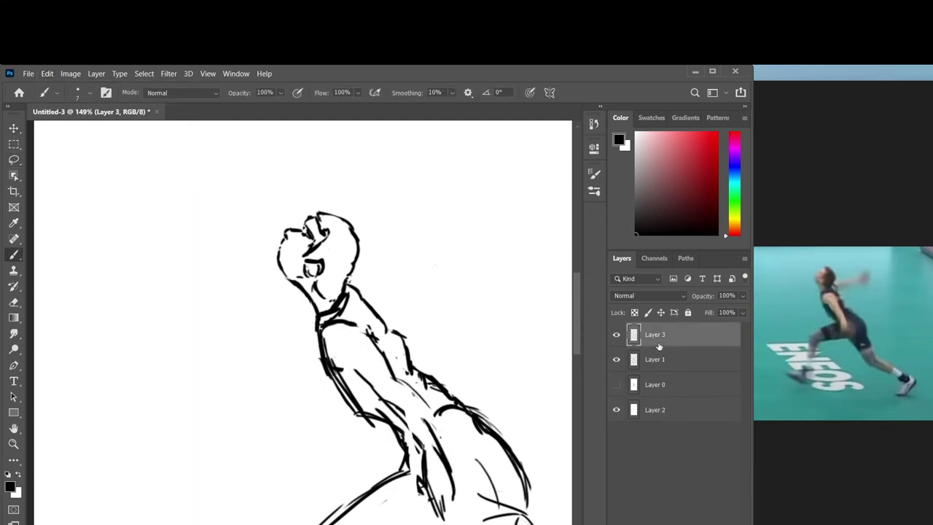
pyautogui.click(744, 258)
pyautogui.click(773, 480)
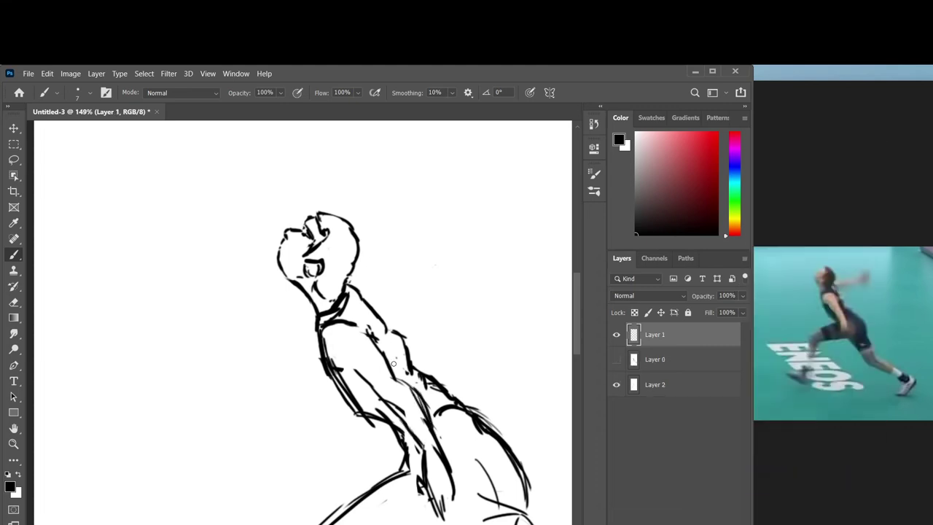
# - Redraw the far arm stretched out behind the shoulder, with a few strokes for the raised hand
pyautogui.moveTo(362, 290); pyautogui.dragTo(399, 285)
pyautogui.moveTo(377, 314)
pyautogui.mouseDown()
pyautogui.moveTo(432, 299)
pyautogui.moveTo(408, 283)
pyautogui.moveTo(470, 268)
pyautogui.moveTo(457, 286)
pyautogui.mouseUp()
pyautogui.moveTo(468, 269); pyautogui.dragTo(483, 255)
pyautogui.moveTo(493, 243); pyautogui.dragTo(481, 287)
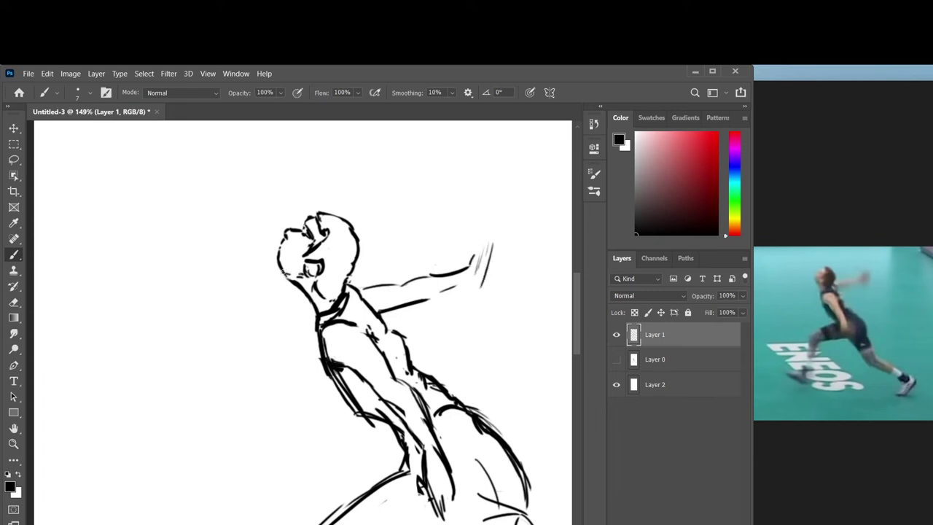
# - Erase the rough doubled lines along the neck, chest and belly, and redraw the back contour more firmly
pyautogui.press('e')
pyautogui.moveTo(293, 285); pyautogui.dragTo(304, 297)
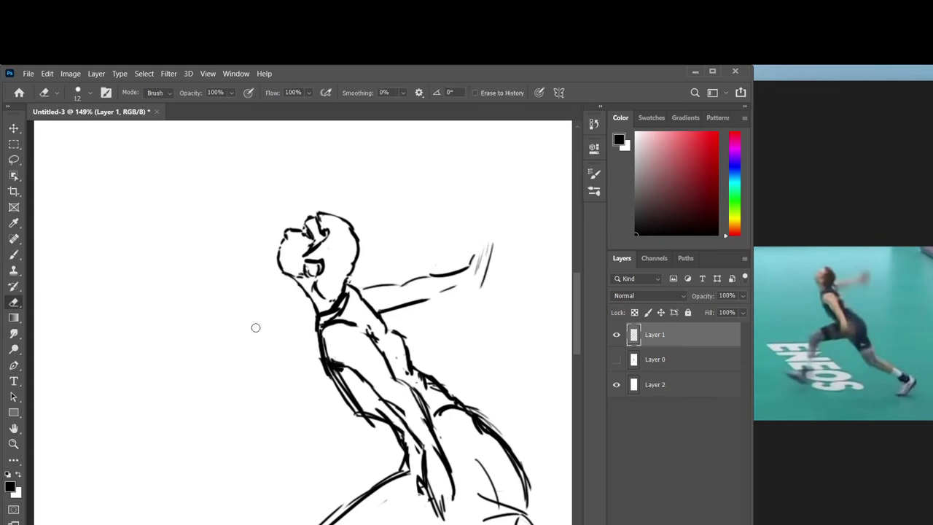
pyautogui.press('b')
pyautogui.moveTo(384, 325)
pyautogui.mouseDown()
pyautogui.moveTo(392, 339)
pyautogui.moveTo(390, 326)
pyautogui.mouseUp()
pyautogui.press('e')
pyautogui.moveTo(327, 348)
pyautogui.mouseDown()
pyautogui.moveTo(357, 395)
pyautogui.moveTo(316, 367)
pyautogui.moveTo(320, 340)
pyautogui.moveTo(358, 405)
pyautogui.moveTo(404, 446)
pyautogui.moveTo(335, 516)
pyautogui.mouseUp()
pyautogui.press('b')
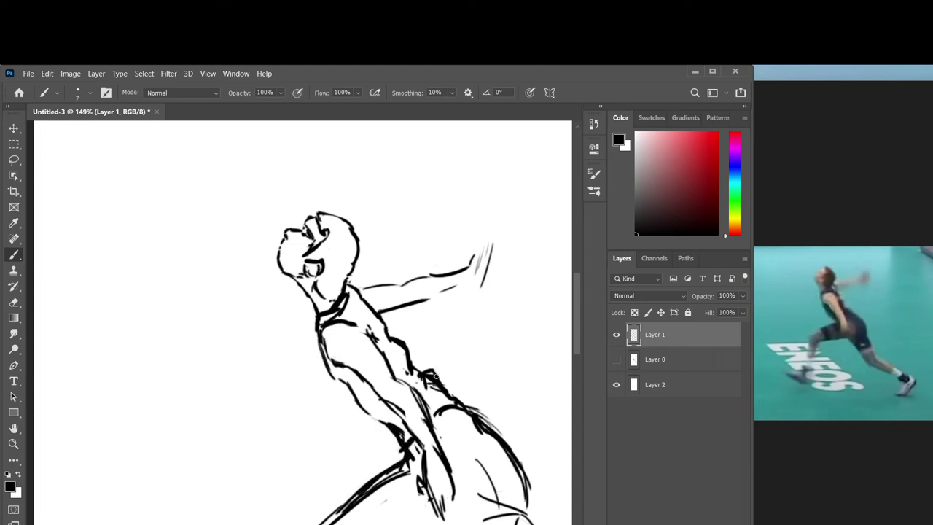
# - Erase the outer buttock contour between the lower back and the rear thigh
pyautogui.press('e')
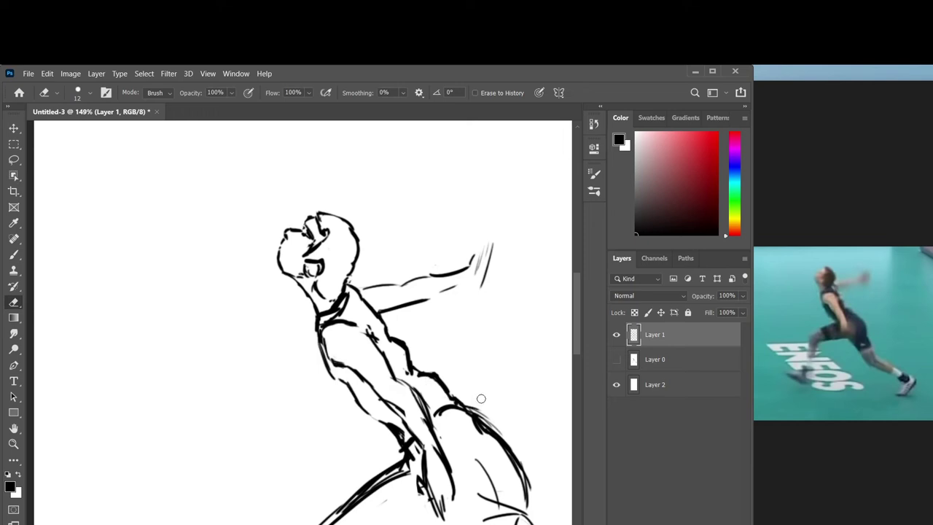
pyautogui.moveTo(524, 469); pyautogui.dragTo(530, 508)
pyautogui.click(14, 444)
pyautogui.moveTo(422, 359)
pyautogui.mouseDown()
pyautogui.moveTo(370, 383)
pyautogui.moveTo(382, 383)
pyautogui.mouseUp()
pyautogui.press('e')
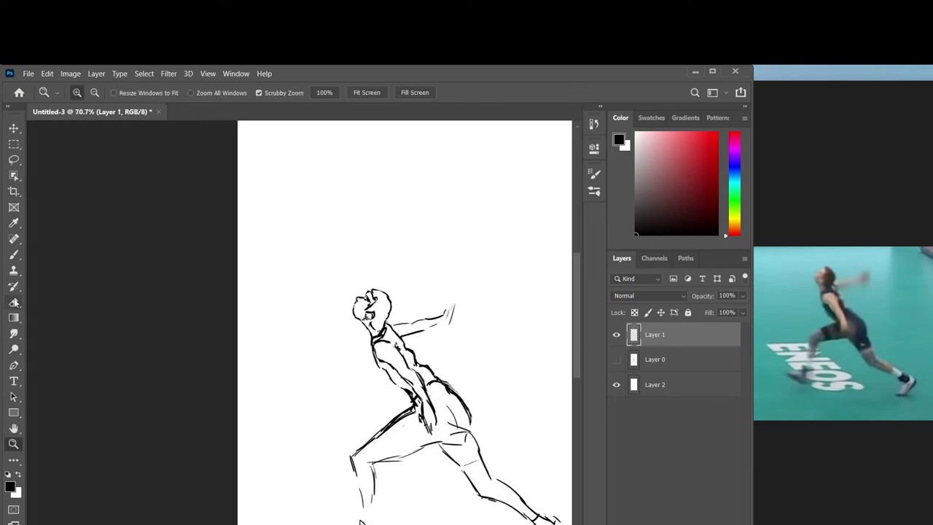
pyautogui.moveTo(446, 382); pyautogui.dragTo(470, 426)
# - Lasso both legs up to the hips, then cut and paste them onto a new layer
pyautogui.press('l')
pyautogui.moveTo(576, 348); pyautogui.dragTo(576, 363)
pyautogui.moveTo(344, 375); pyautogui.dragTo(417, 350)
pyautogui.moveTo(384, 348)
pyautogui.mouseDown()
pyautogui.moveTo(408, 340)
pyautogui.moveTo(442, 368)
pyautogui.moveTo(561, 524)
pyautogui.moveTo(325, 379)
pyautogui.mouseUp()
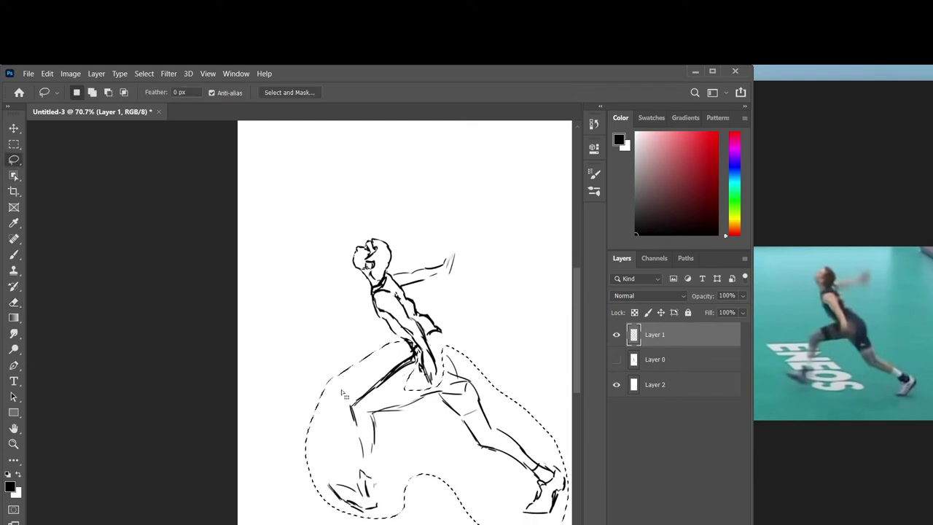
pyautogui.click(46, 73)
pyautogui.click(55, 140)
pyautogui.click(46, 73)
pyautogui.click(57, 175)
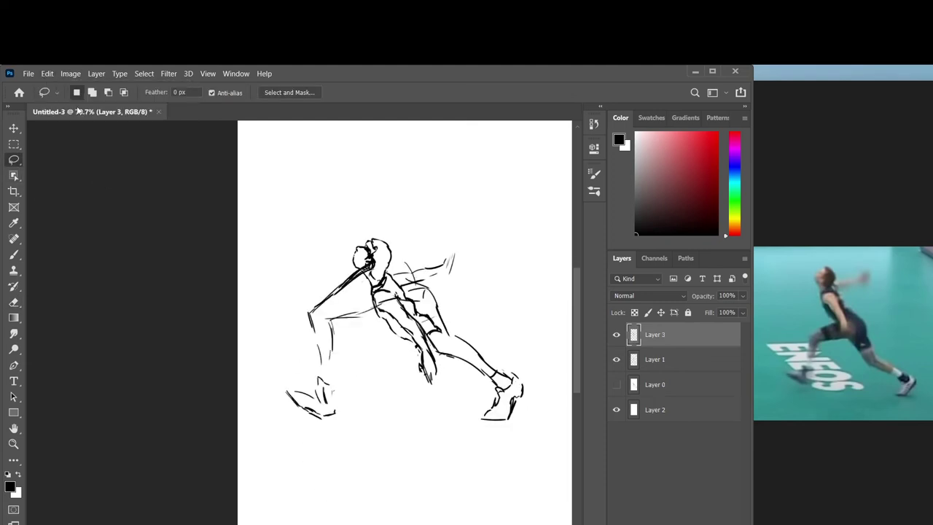
# - Free-transform the pasted legs, scaling them down slightly and moving them to join the hips
pyautogui.click(46, 73)
pyautogui.click(73, 324)
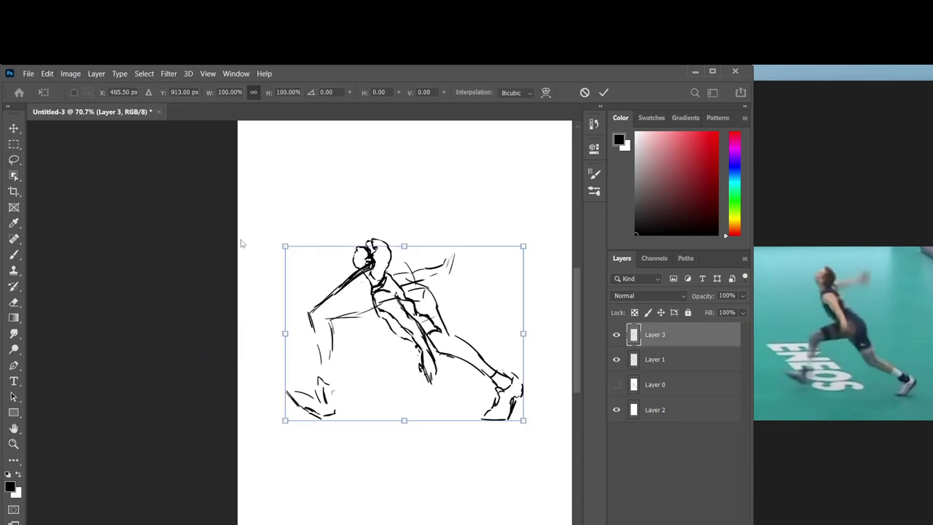
pyautogui.moveTo(286, 421); pyautogui.dragTo(301, 409)
pyautogui.moveTo(435, 284); pyautogui.dragTo(480, 388)
pyautogui.press('Return')
pyautogui.press('Return')
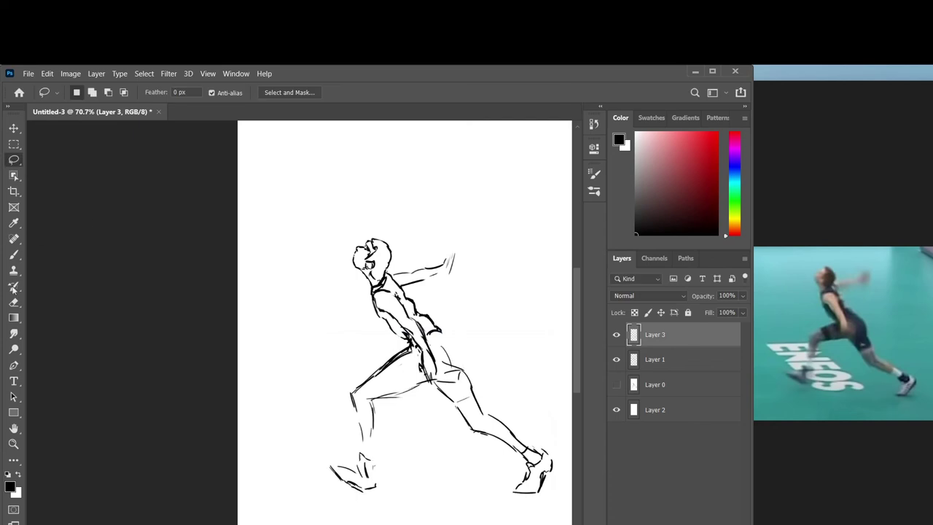
# - On Layer 1, redraw the buttock contour from the lower back to the rear thigh and reinforce the lower-leg lines
pyautogui.press('e')
pyautogui.click(654, 367)
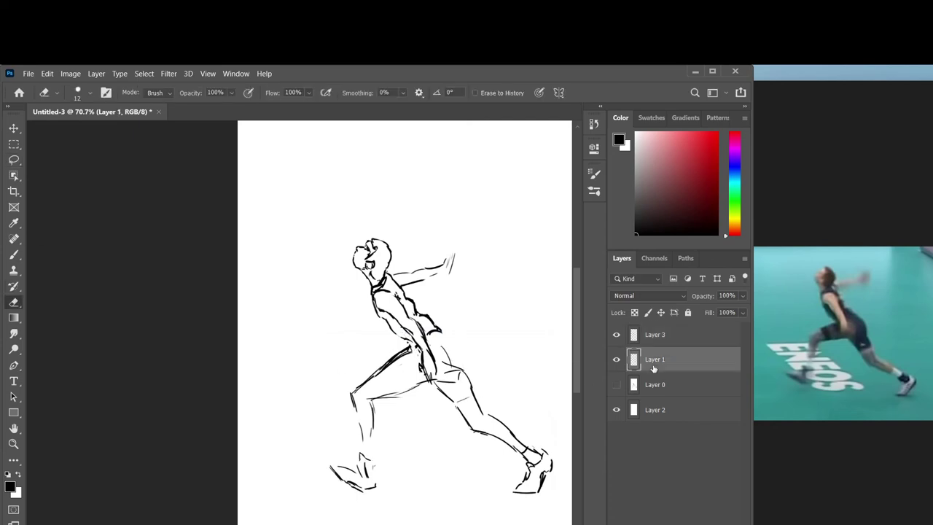
pyautogui.press('b')
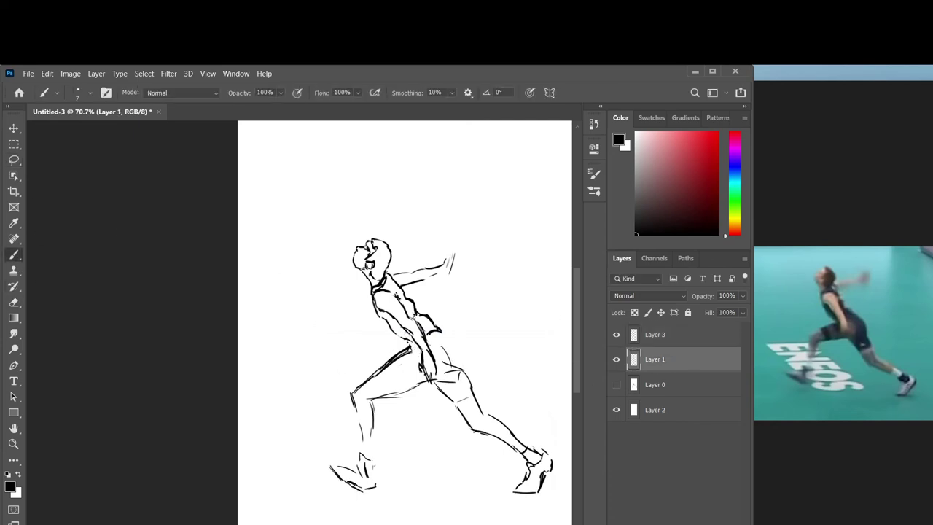
pyautogui.moveTo(436, 331)
pyautogui.mouseDown()
pyautogui.moveTo(453, 341)
pyautogui.moveTo(471, 381)
pyautogui.moveTo(458, 369)
pyautogui.moveTo(436, 388)
pyautogui.mouseUp()
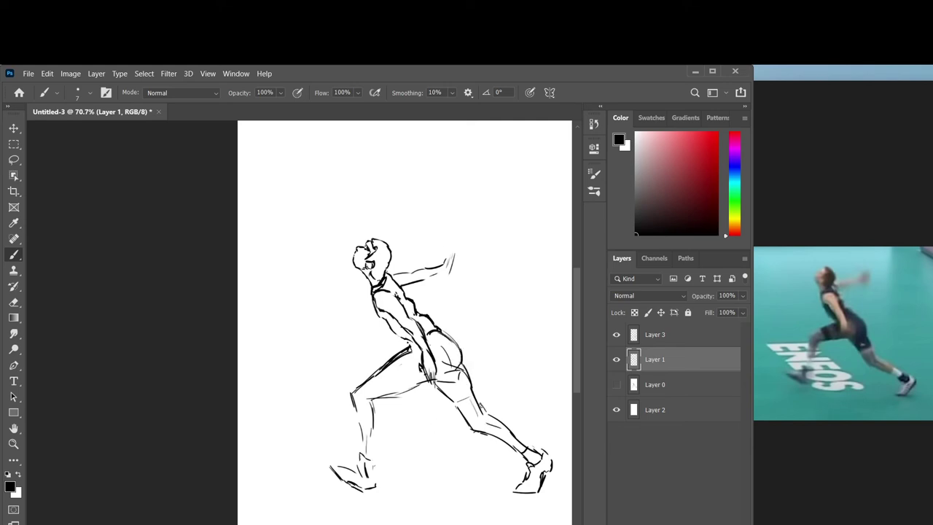
# - Clean up stray marks around the rear foot and merge Layer 3 down into Layer 1
pyautogui.press('e')
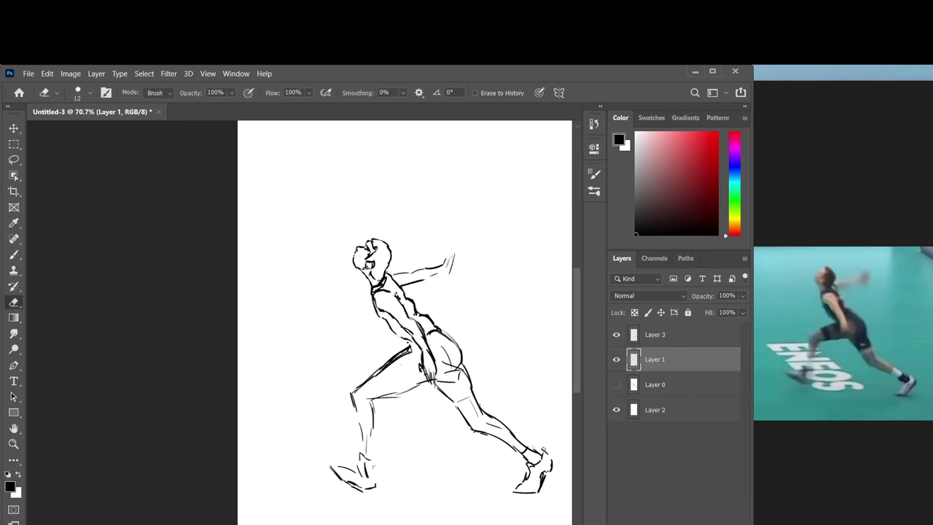
pyautogui.click(691, 335)
pyautogui.click(744, 259)
pyautogui.click(785, 475)
# - Draw the shorts hem and muscle lines on the front thigh, and redraw the underside of that thigh
pyautogui.click(14, 255)
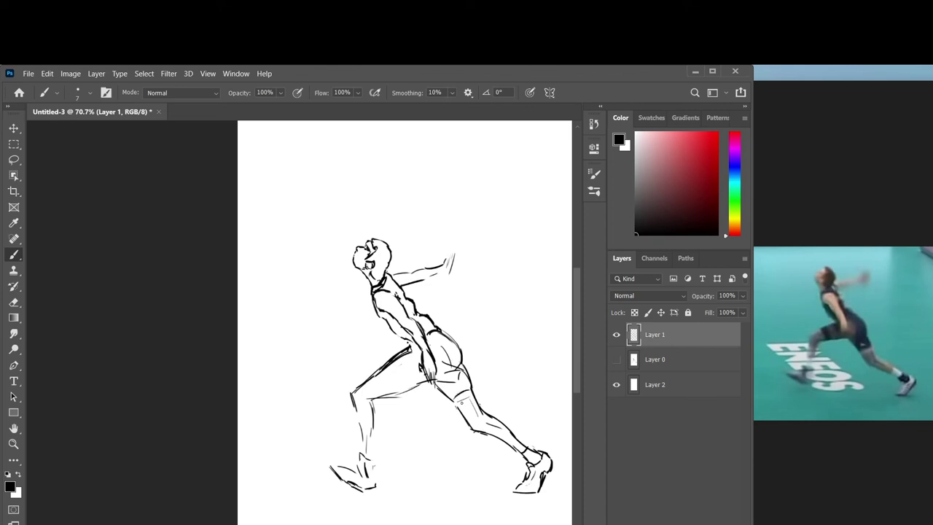
pyautogui.moveTo(384, 372); pyautogui.dragTo(380, 395)
pyautogui.moveTo(401, 361); pyautogui.dragTo(399, 384)
pyautogui.press('e')
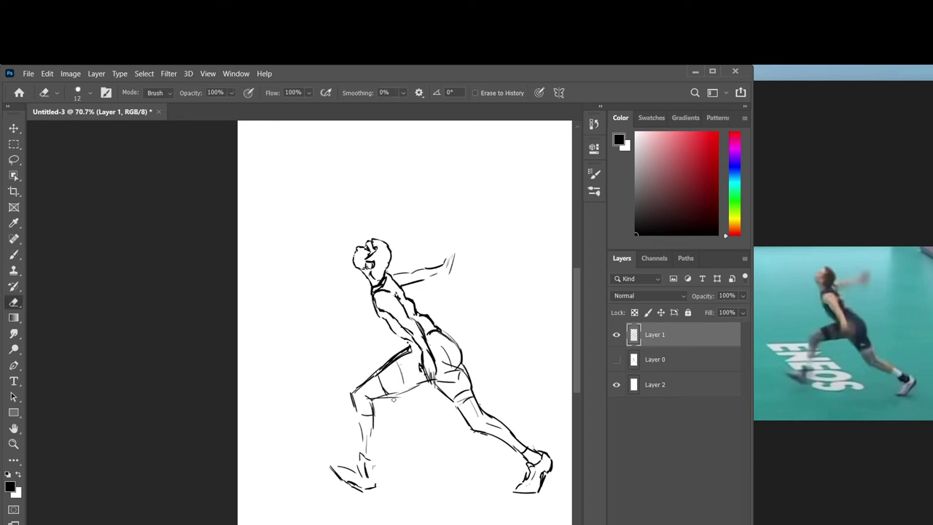
pyautogui.press('b')
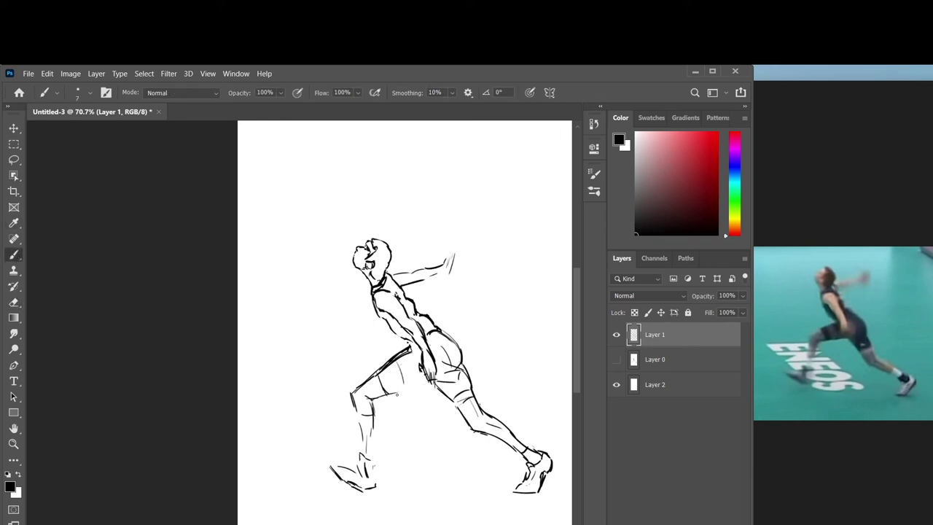
pyautogui.moveTo(425, 381); pyautogui.dragTo(384, 395)
# - Refine the buttock contour, replace its rough inner lines with one curved shorts line, and touch up the rear shoe
pyautogui.moveTo(443, 328); pyautogui.dragTo(450, 349)
pyautogui.press('e')
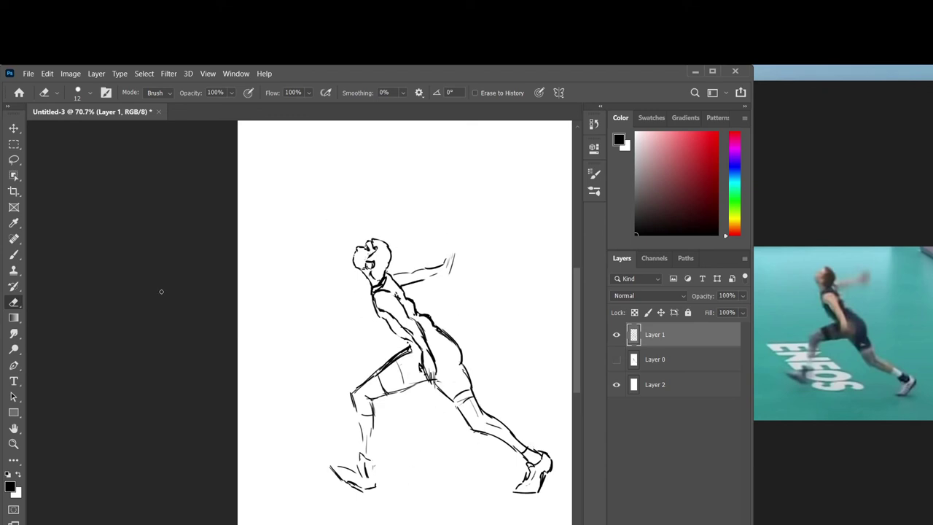
pyautogui.press('b')
pyautogui.moveTo(442, 349); pyautogui.dragTo(444, 376)
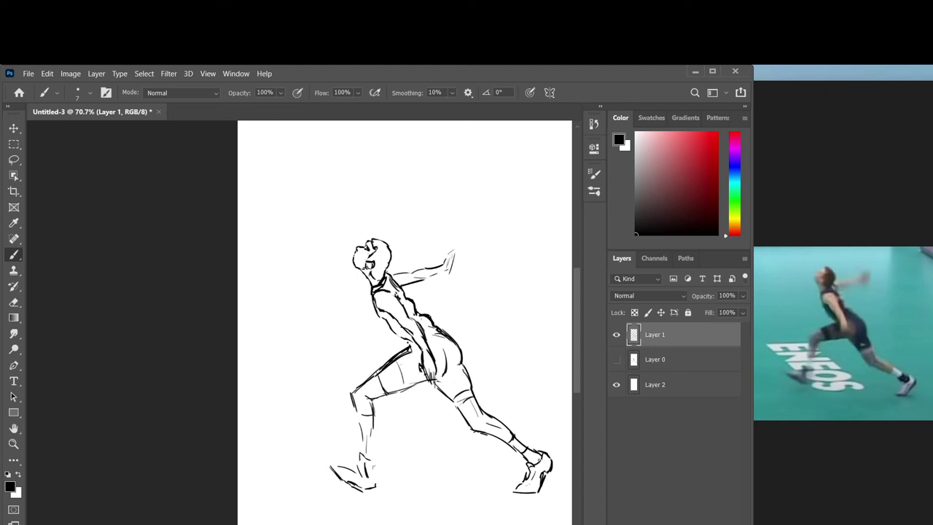
pyautogui.moveTo(546, 477); pyautogui.dragTo(552, 458)
pyautogui.hotkey('alt', 'Tab')
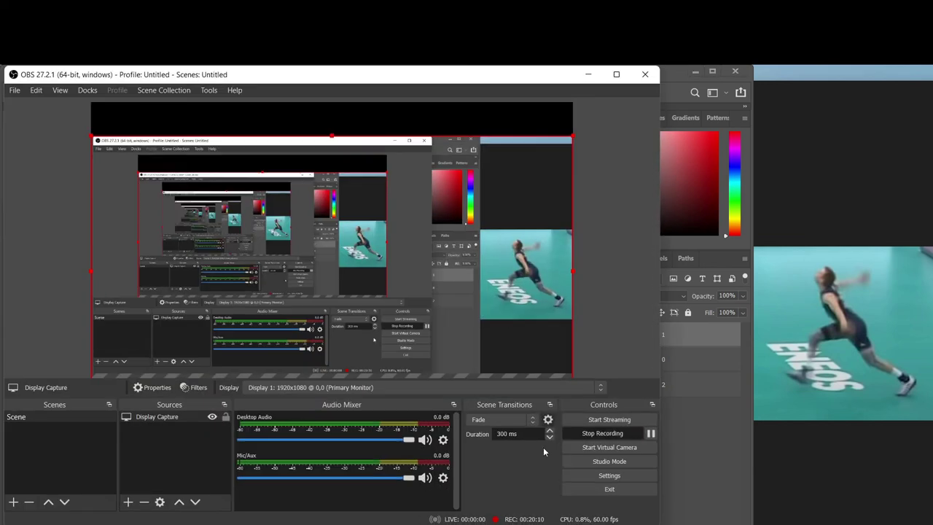